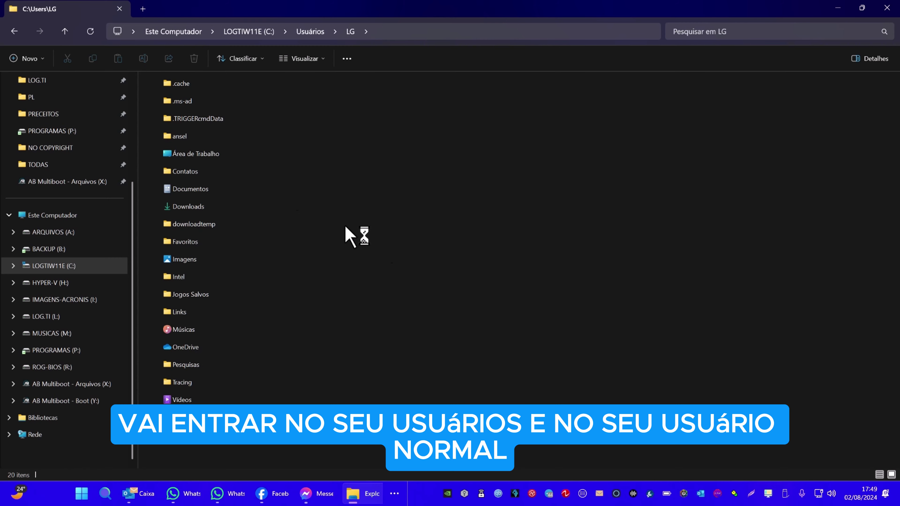
# Go to the hidden AppData folder inside the current user's folder on drive C:
pyautogui.click(386, 31)
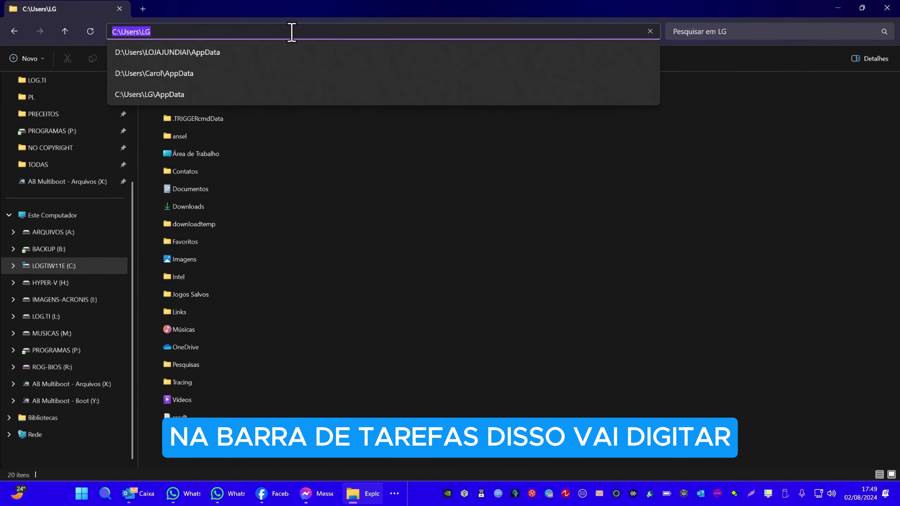
pyautogui.click(291, 32)
pyautogui.write('\\')
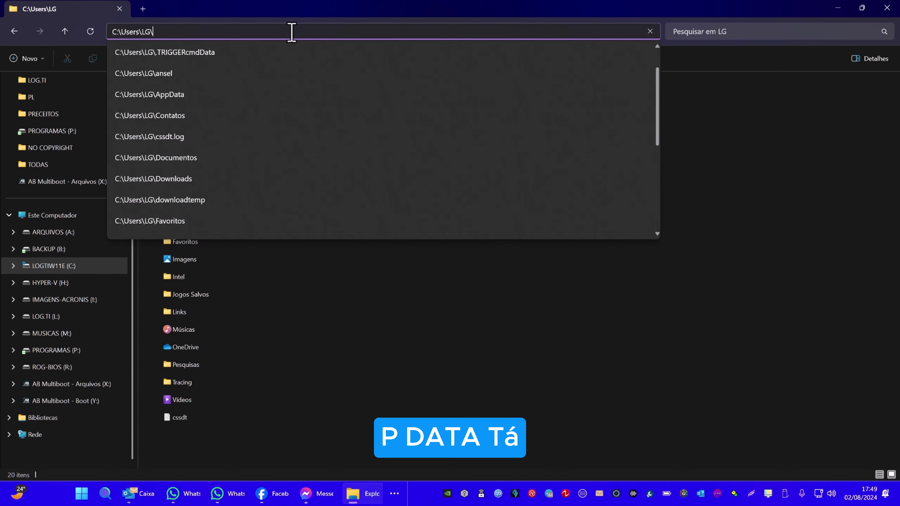
pyautogui.press('Down')
pyautogui.press('Down')
pyautogui.press('Up')
pyautogui.press('Up')
pyautogui.press('Down')
pyautogui.press('Down')
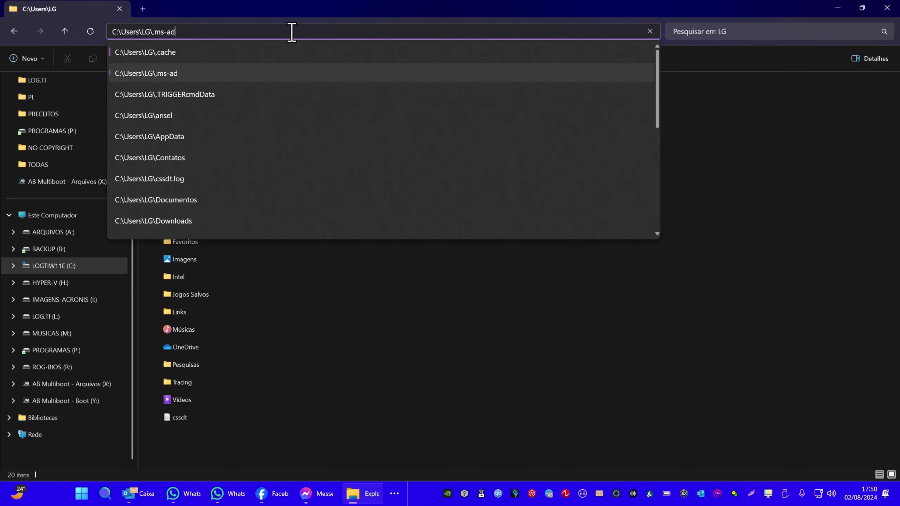
pyautogui.press('Down')
pyautogui.press('Down')
pyautogui.press('Down')
pyautogui.press('Return')
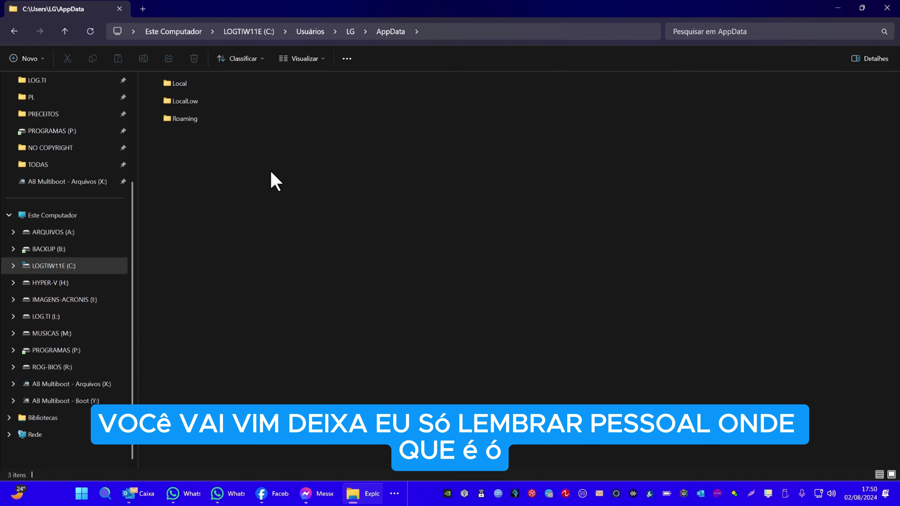
# Check the Local and LocalLow folders for AnyDesk data, returning to AppData after each one
pyautogui.doubleClick(181, 89)
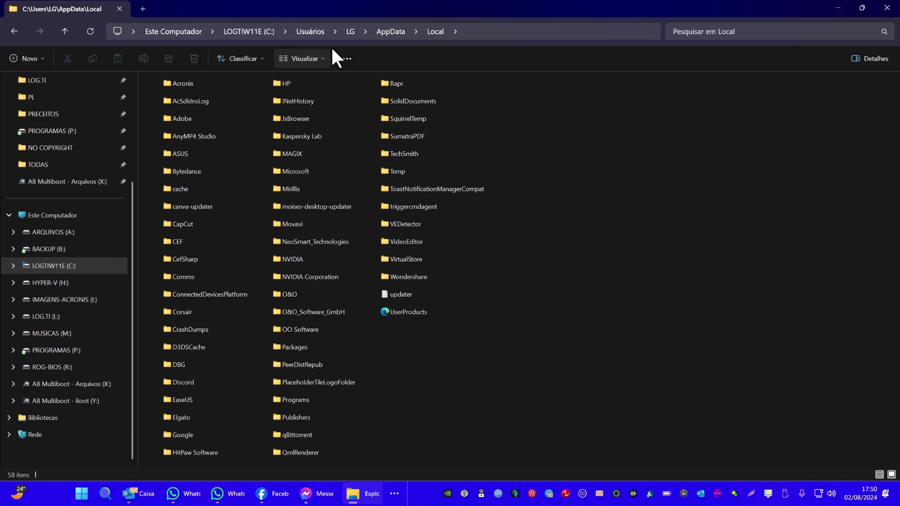
pyautogui.click(390, 32)
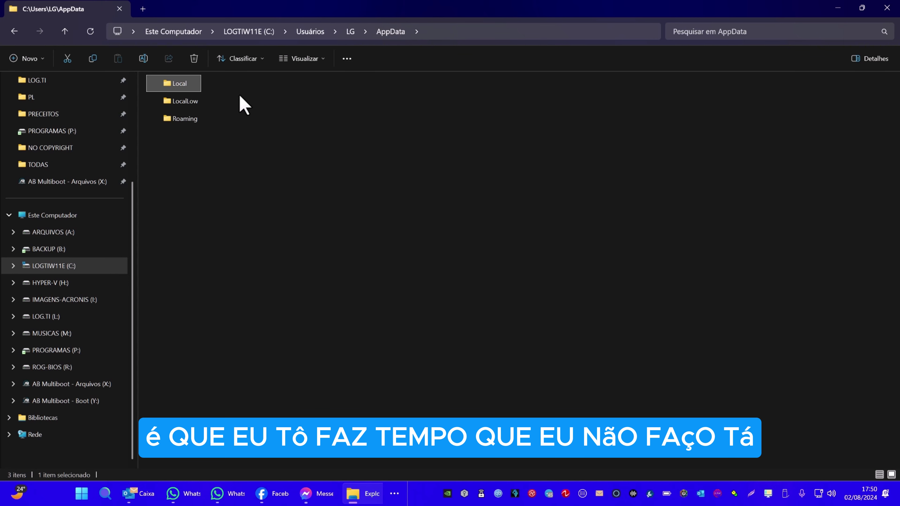
pyautogui.doubleClick(188, 103)
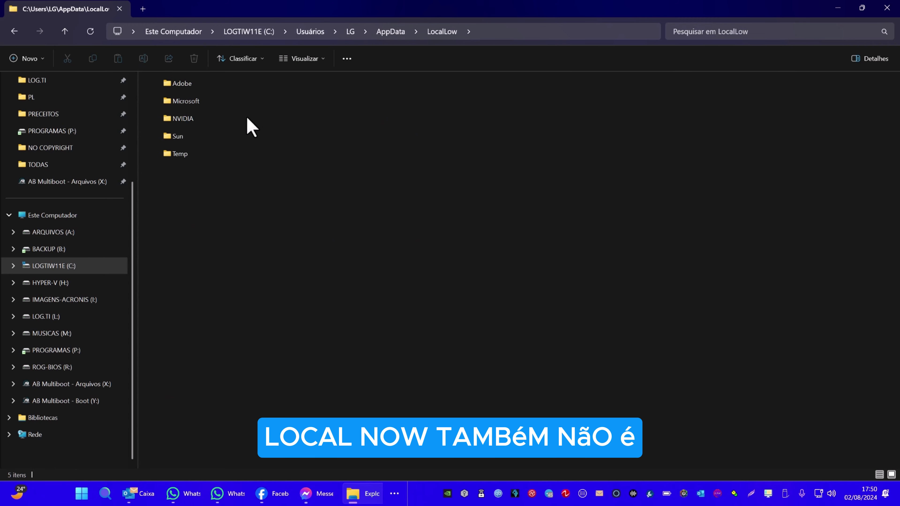
pyautogui.click(391, 32)
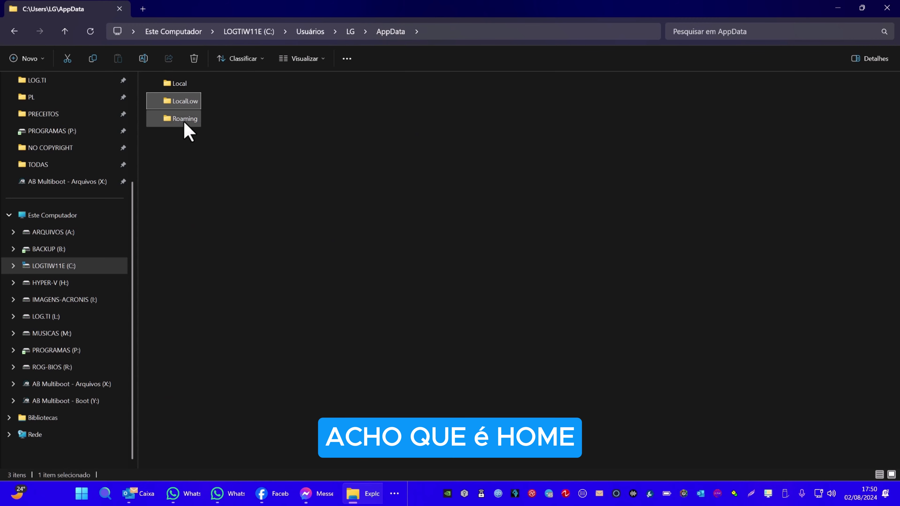
# Open the AnyDesk folder inside AppData's Roaming folder
pyautogui.doubleClick(184, 120)
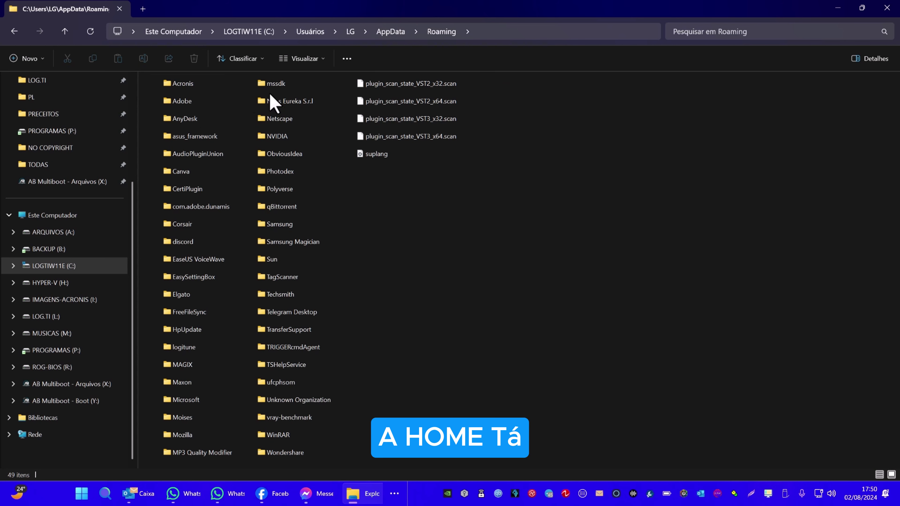
pyautogui.click(184, 122)
pyautogui.doubleClick(185, 120)
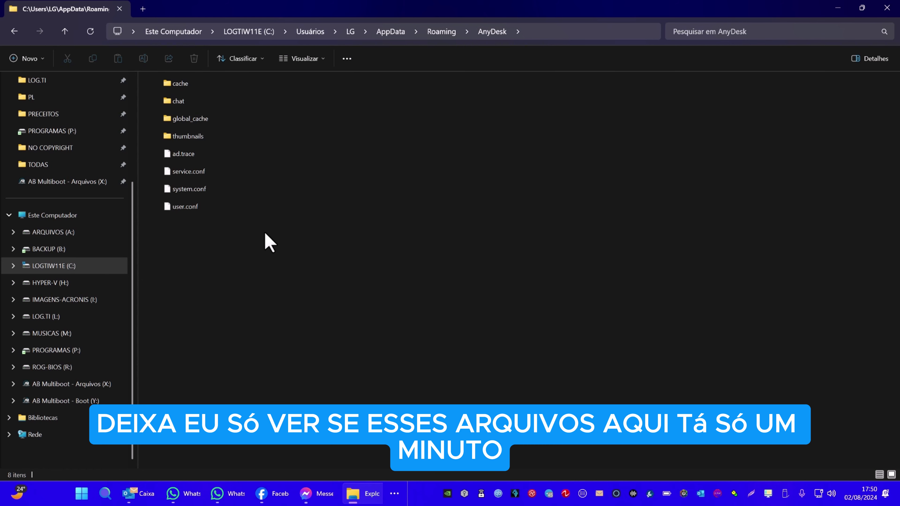
pyautogui.click(716, 410)
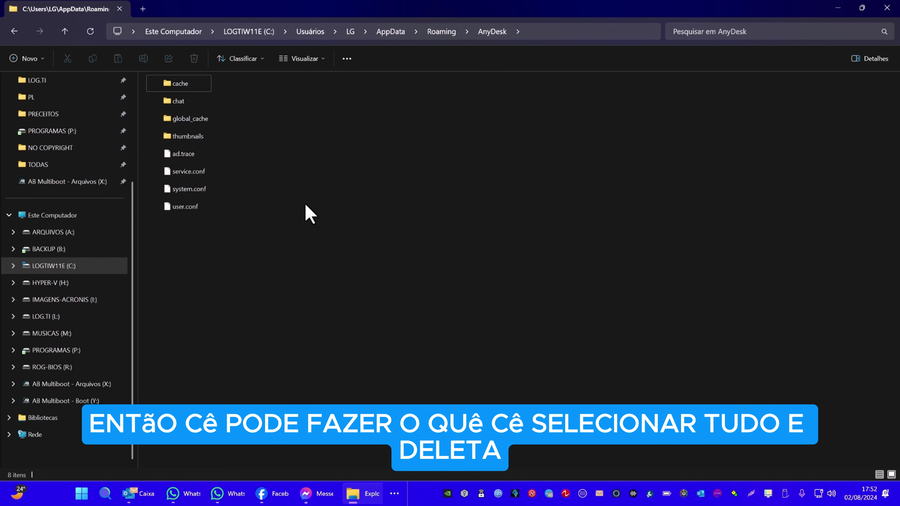
# Delete all files and folders in the Roaming AnyDesk folder and close the window
pyautogui.hotkey('ctrl', 'a')
pyautogui.press('Delete')
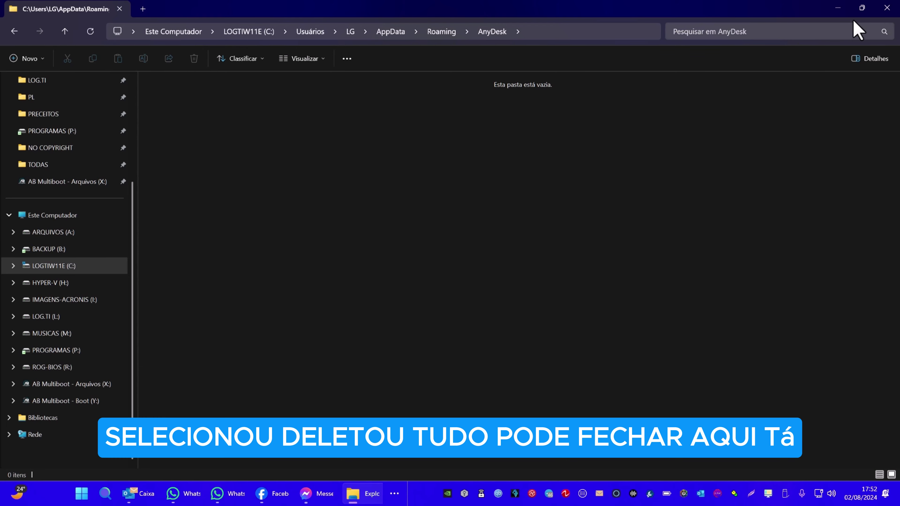
pyautogui.click(887, 8)
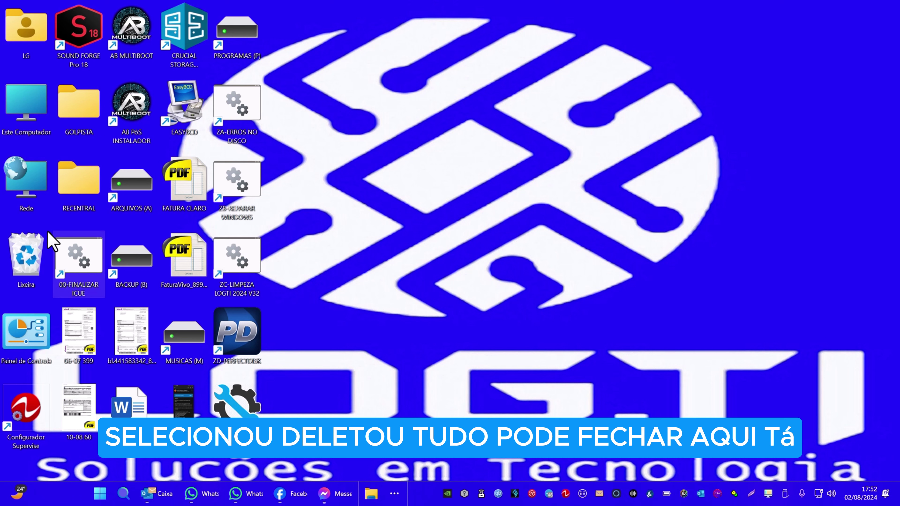
# Empty the Recycle Bin (Lixeira) on the desktop and confirm the permanent deletion
pyautogui.rightClick(27, 259)
pyautogui.click(64, 299)
pyautogui.click(479, 257)
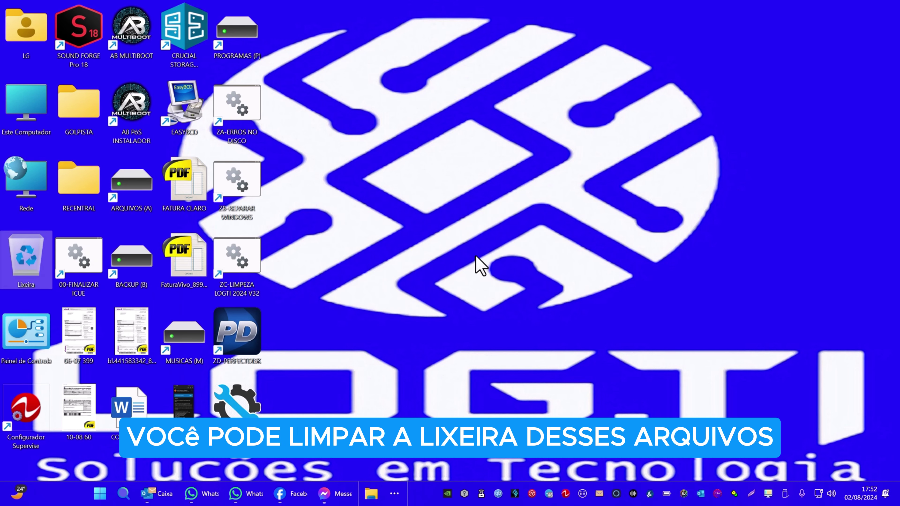
# Search Windows for "ANYDESK", shorten the query to look for the application, and close the search
pyautogui.click(123, 495)
pyautogui.write('ANY')
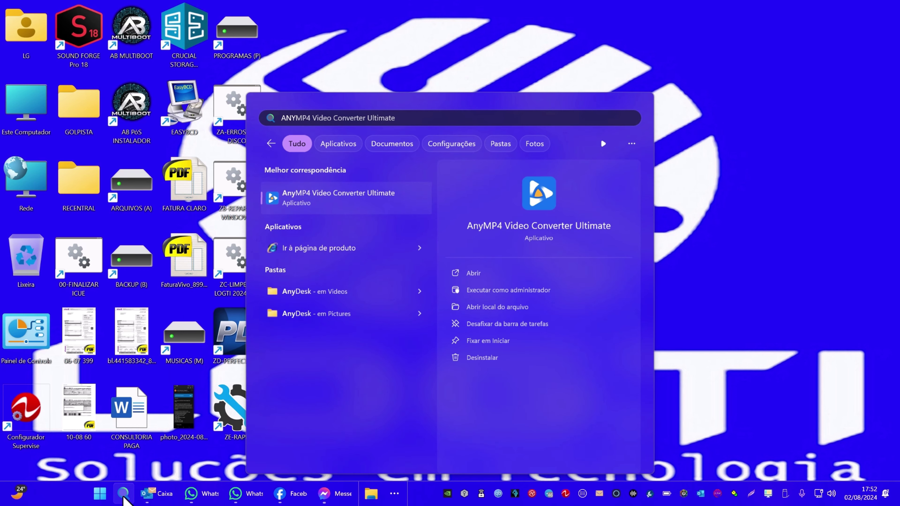
pyautogui.write('DESK')
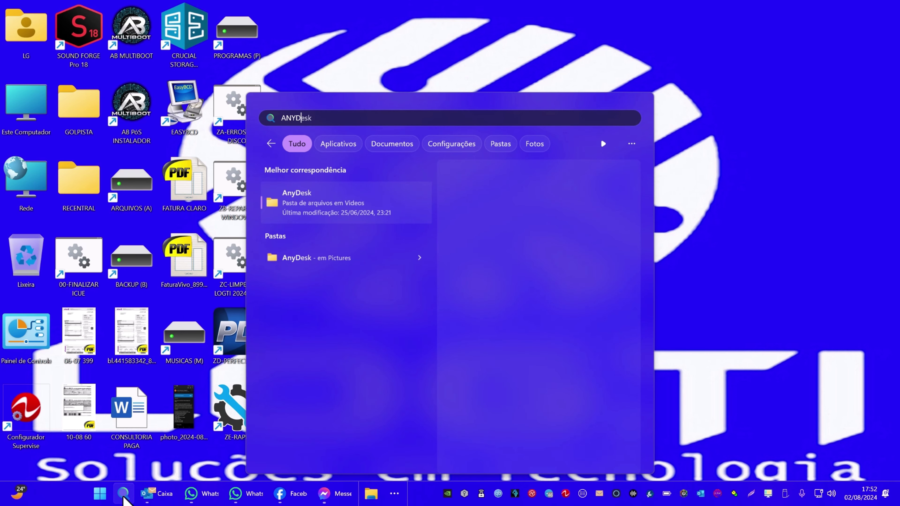
pyautogui.press('BackSpace')
pyautogui.press('BackSpace')
pyautogui.press('BackSpace')
pyautogui.press('BackSpace')
pyautogui.press('BackSpace')
pyautogui.press('BackSpace')
pyautogui.press('BackSpace')
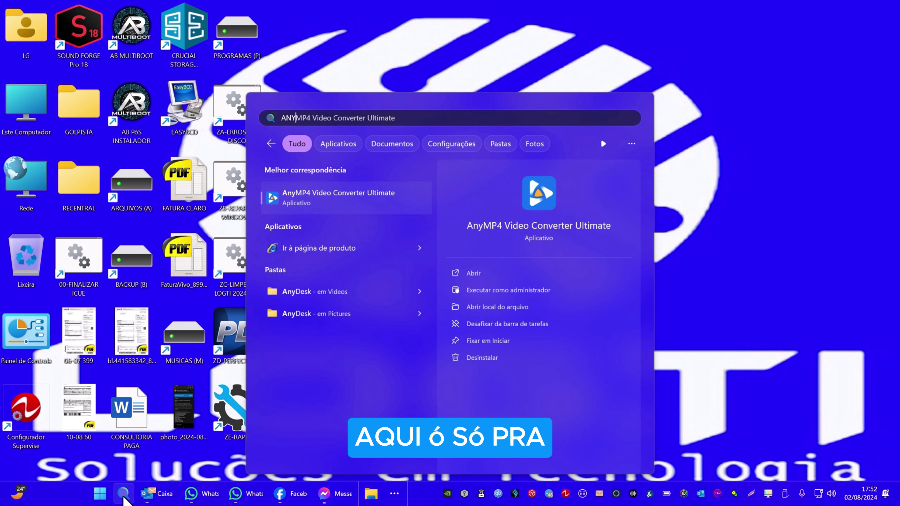
pyautogui.click(703, 297)
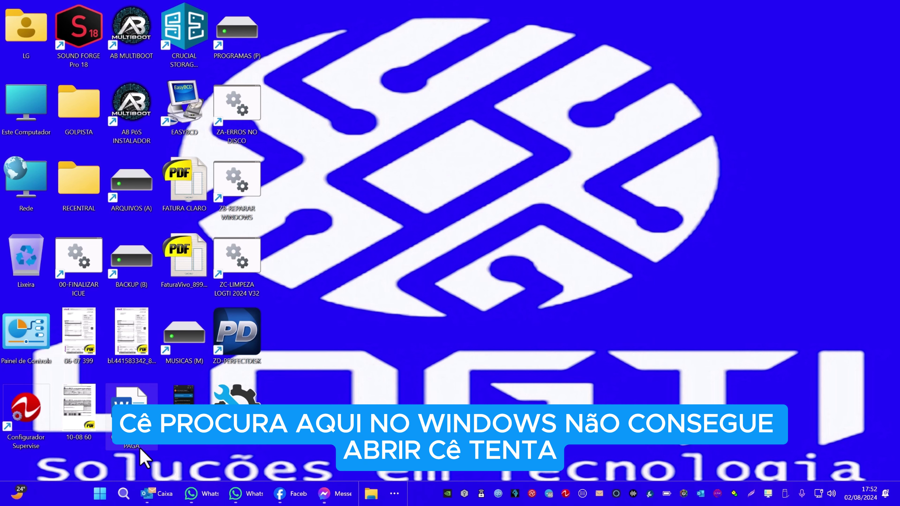
# Search for "ANY" from the Start menu, then clear the query and close the menu
pyautogui.click(100, 494)
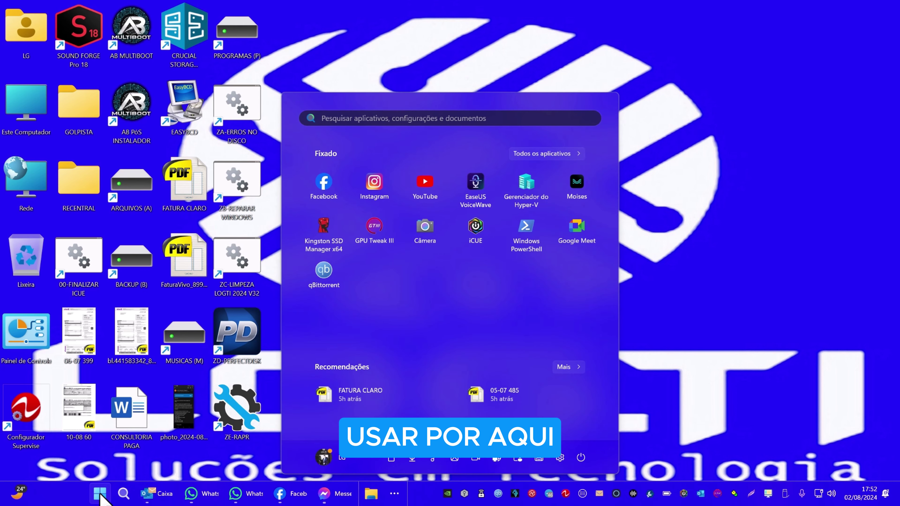
pyautogui.write('ANYMP4 Video Converter Ultimate')
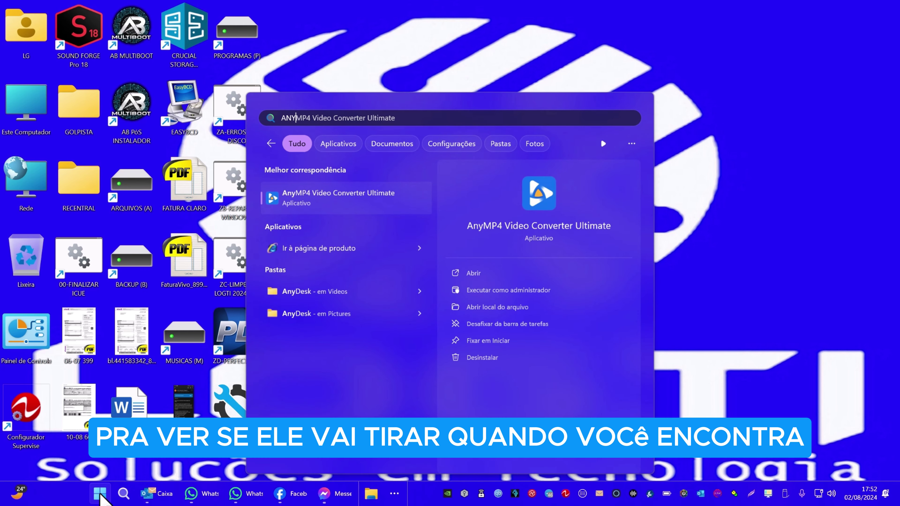
pyautogui.hotkey('ctrl', 'a')
pyautogui.press('BackSpace')
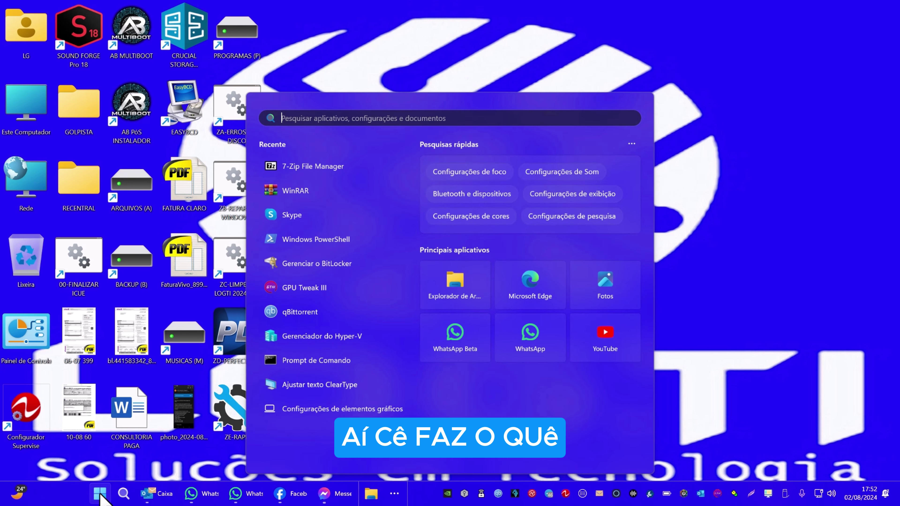
pyautogui.click(719, 253)
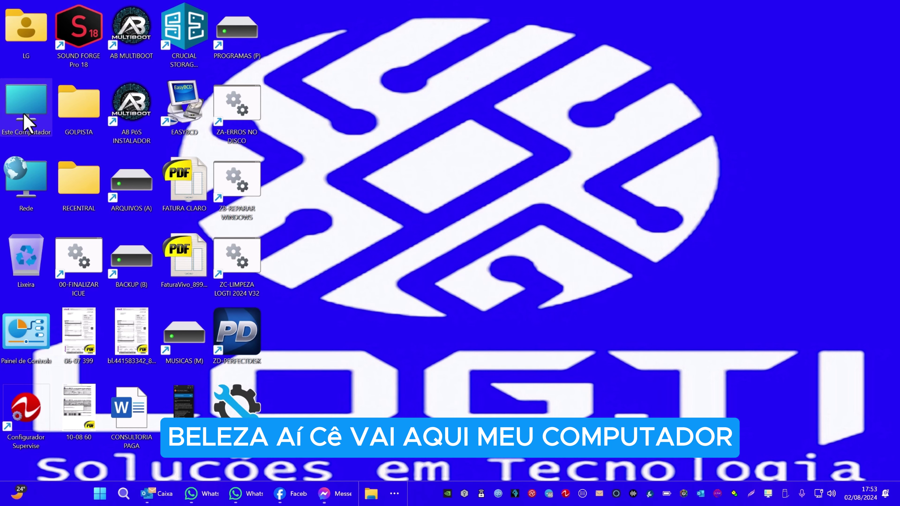
# Launch AnyDesk from its program folder under Arquivos de Programas on drive C:
pyautogui.doubleClick(26, 106)
pyautogui.doubleClick(440, 108)
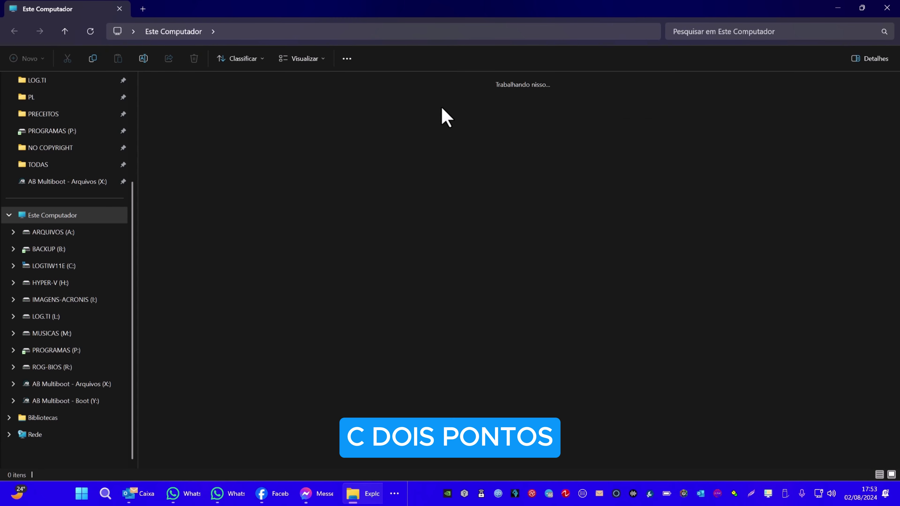
pyautogui.doubleClick(200, 99)
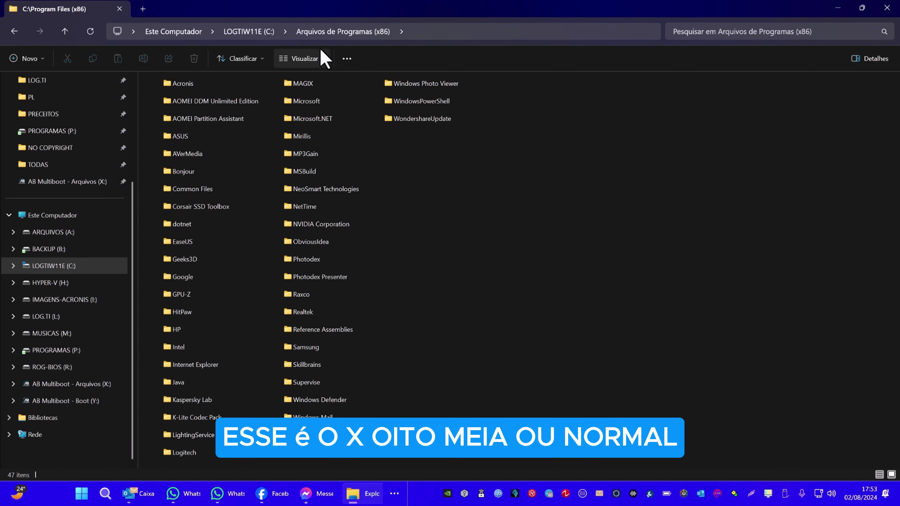
pyautogui.click(253, 32)
pyautogui.doubleClick(213, 86)
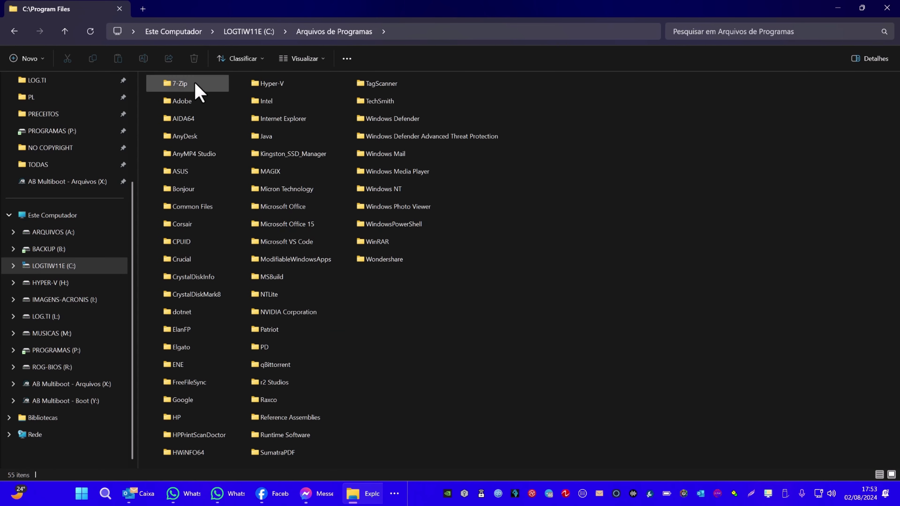
pyautogui.doubleClick(184, 136)
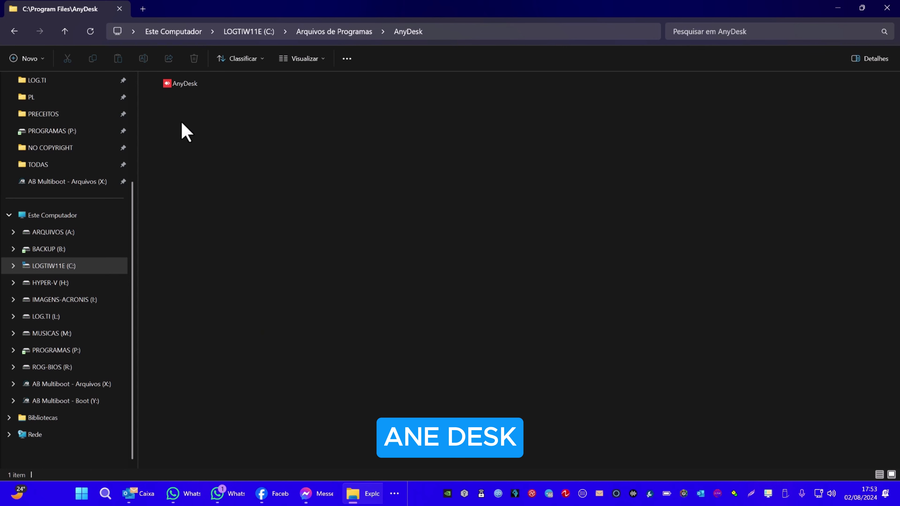
pyautogui.doubleClick(184, 85)
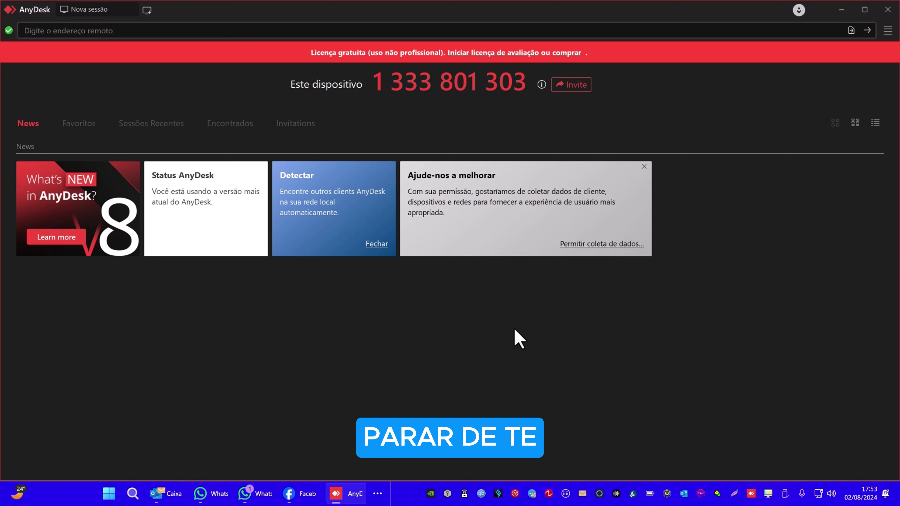
# Dismiss the "Ajude-nos a melhorar" card in AnyDesk and close the AnyDesk window
pyautogui.click(644, 166)
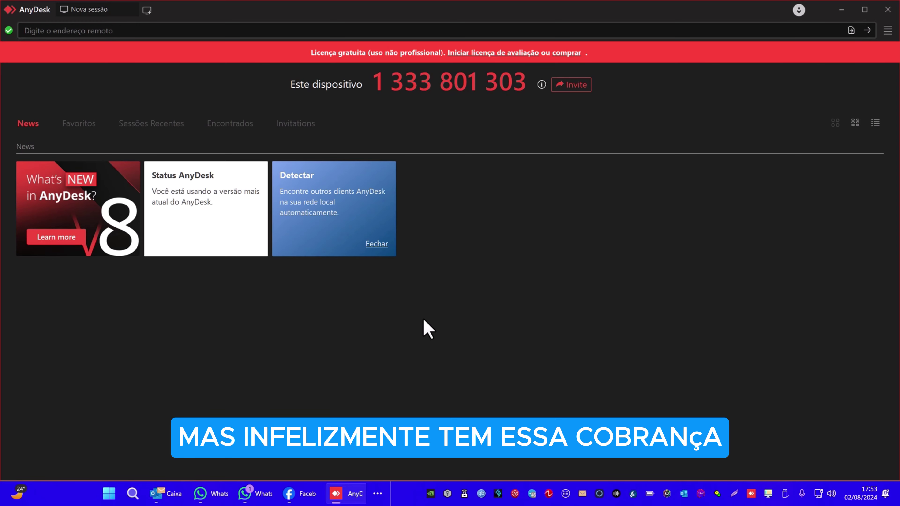
pyautogui.click(888, 10)
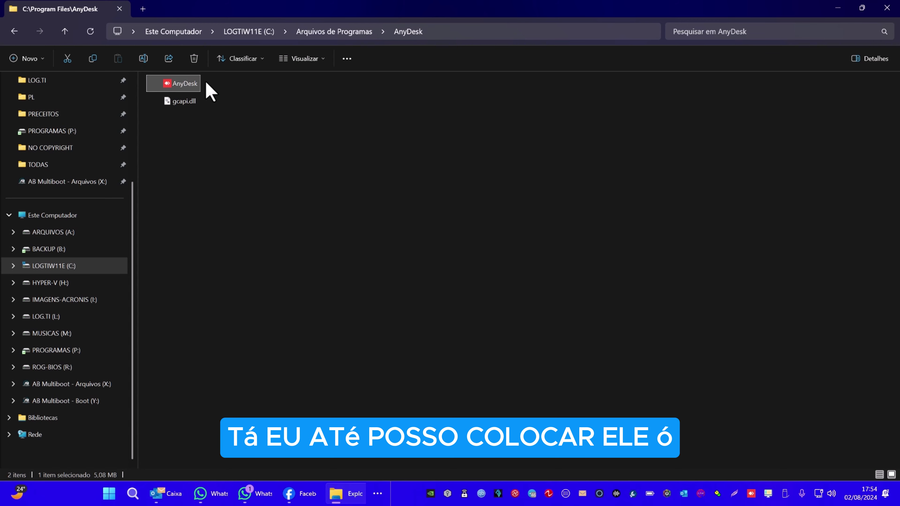
# Pin the AnyDesk executable to the Start menu, close its folder, and check the pinned apps
pyautogui.rightClick(185, 84)
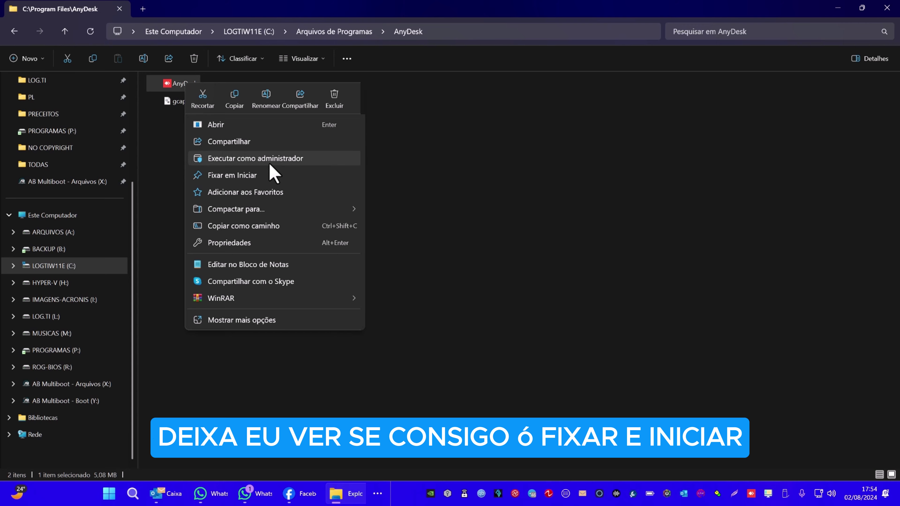
pyautogui.click(287, 176)
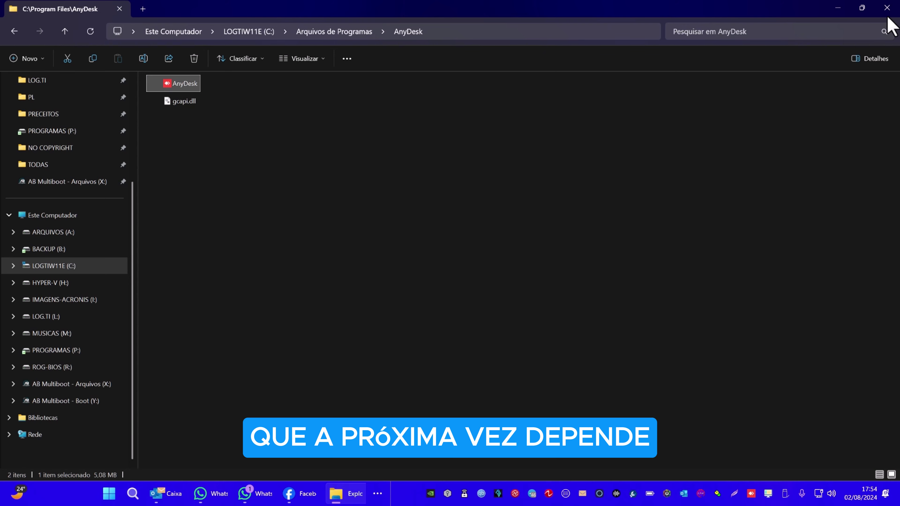
pyautogui.click(887, 8)
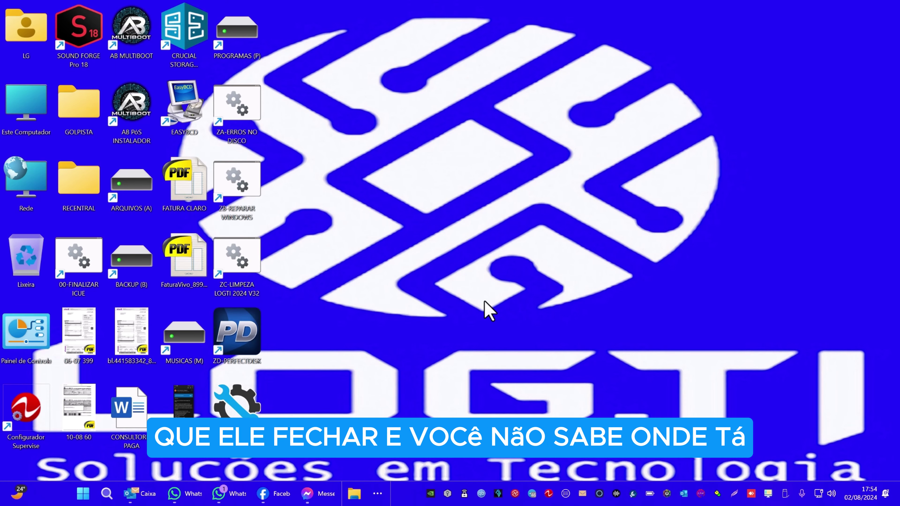
pyautogui.click(83, 495)
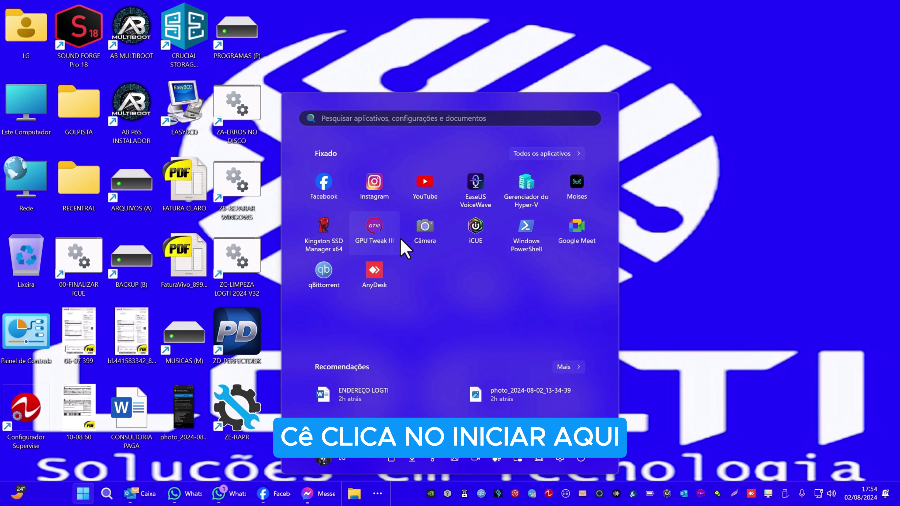
pyautogui.click(695, 246)
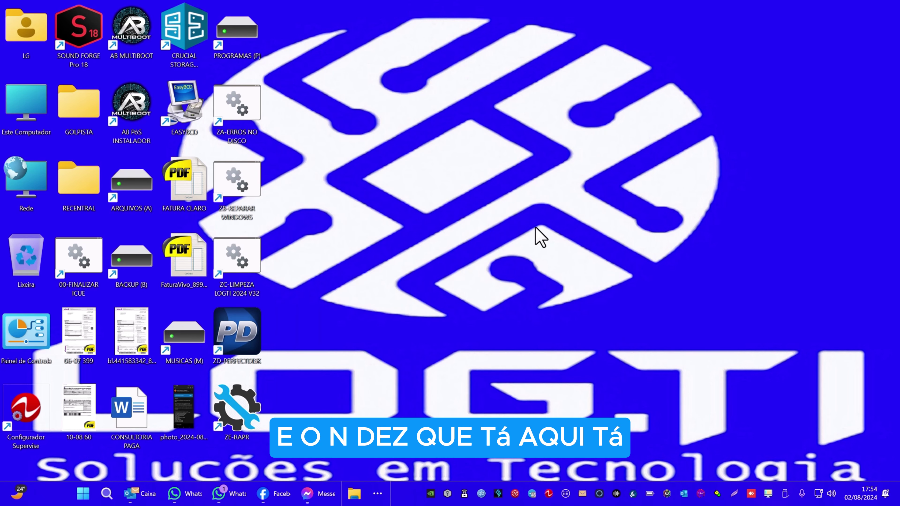